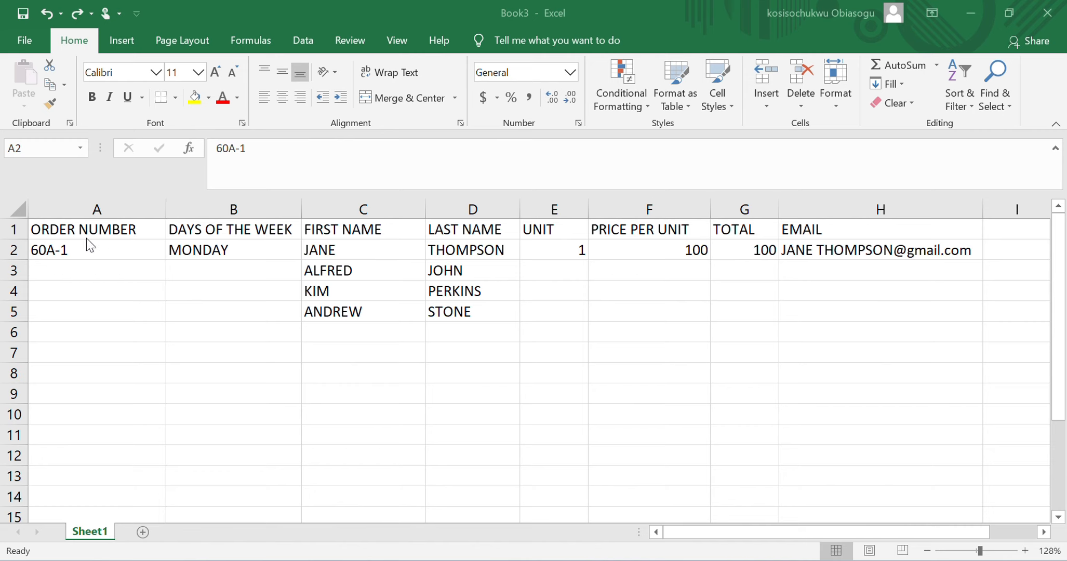
Auto-fill the order number in A2 down through A5 as an increasing series.
click(84, 248)
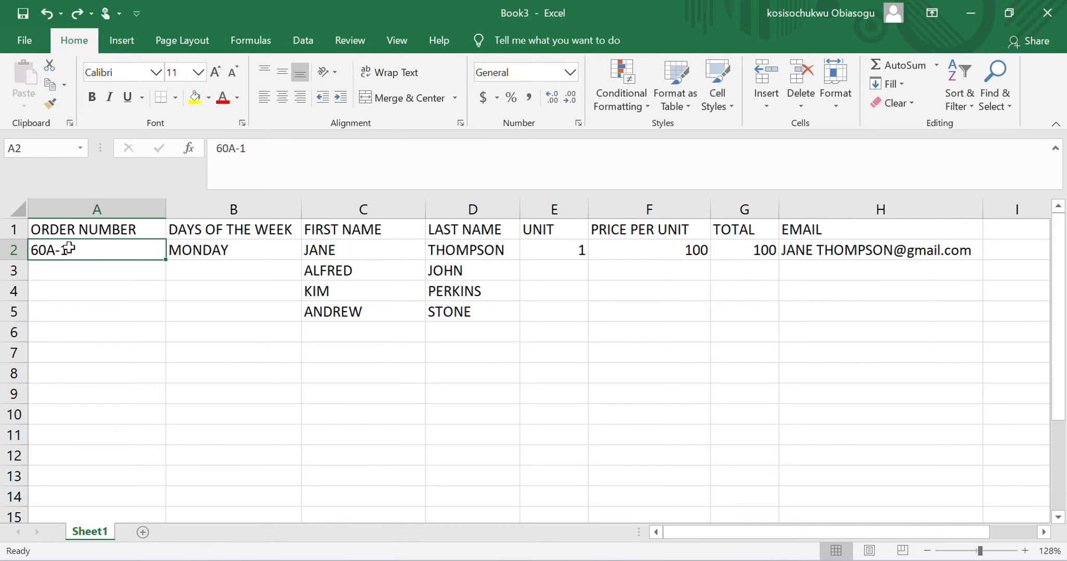
click(221, 251)
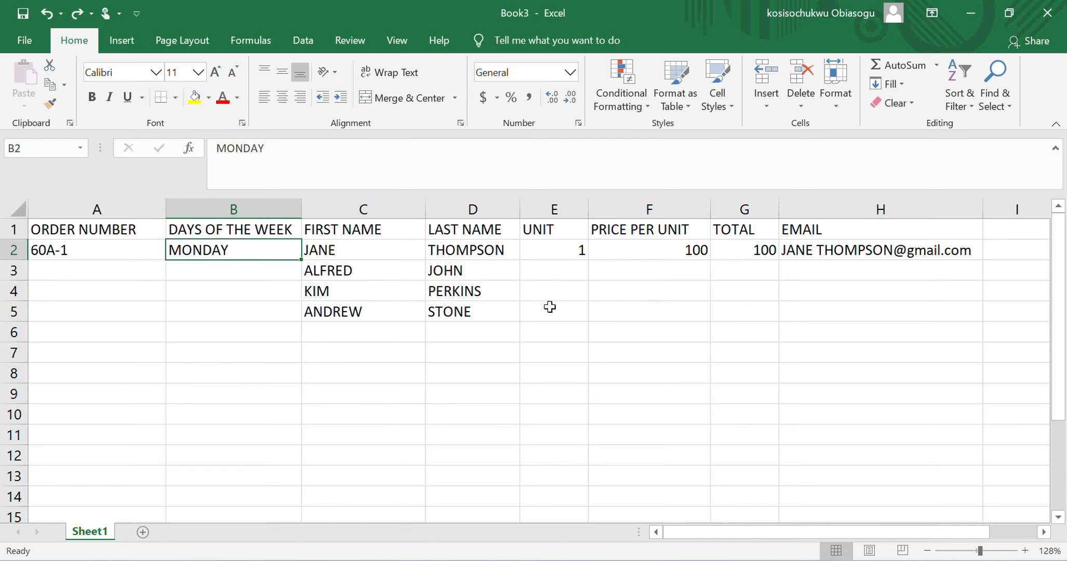
click(130, 248)
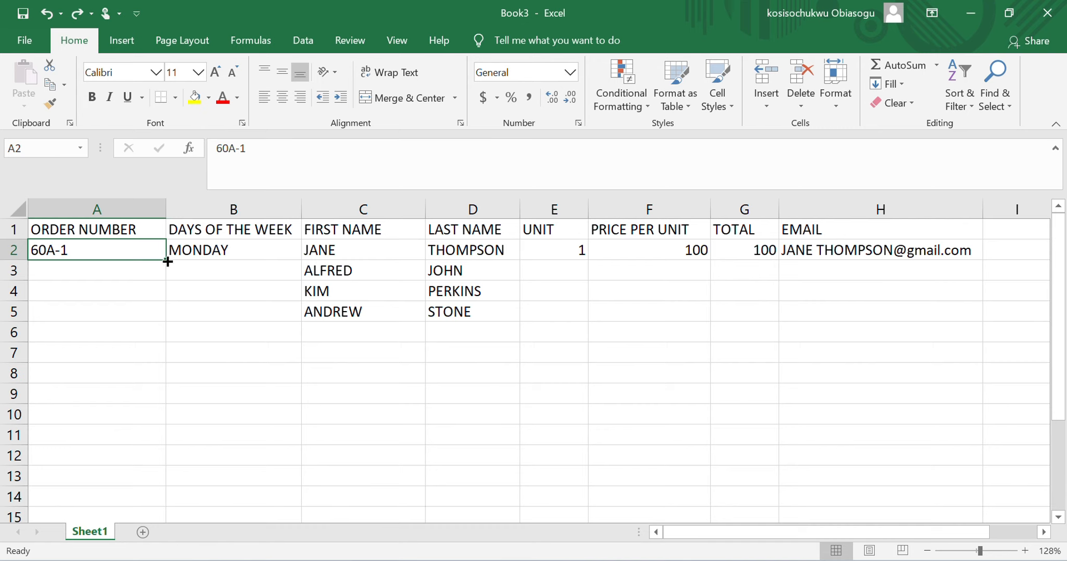
drag(167, 262, 164, 314)
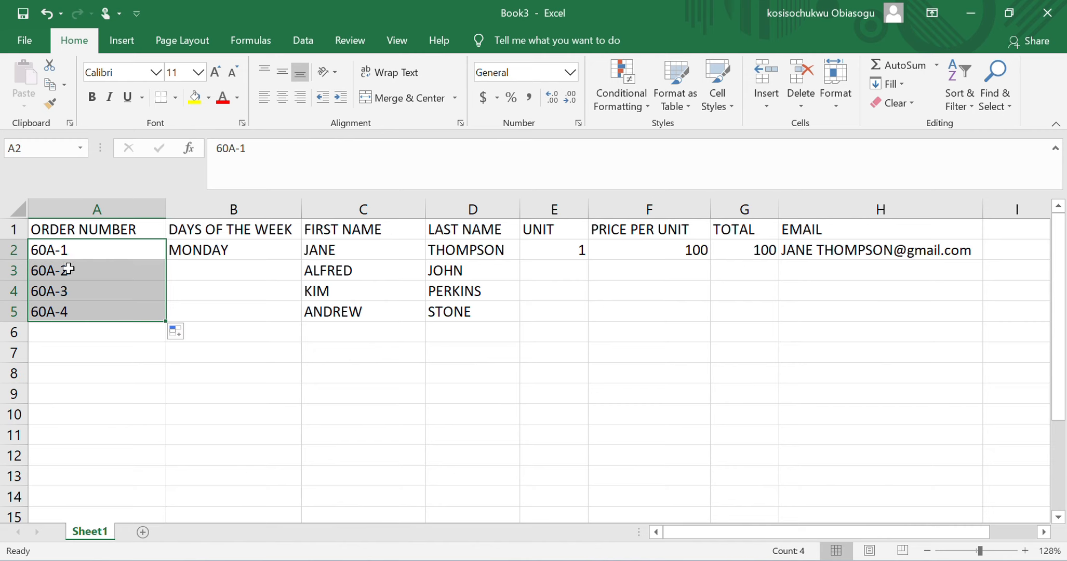
click(101, 357)
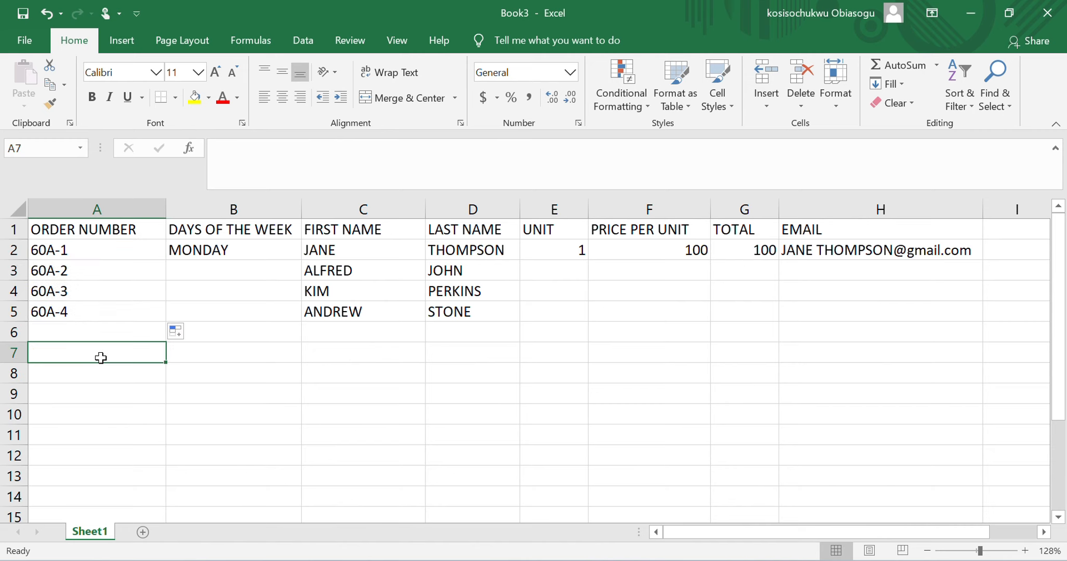
Auto-fill the weekdays in column B from MONDAY in B2 down to THURSDAY in B5.
click(194, 253)
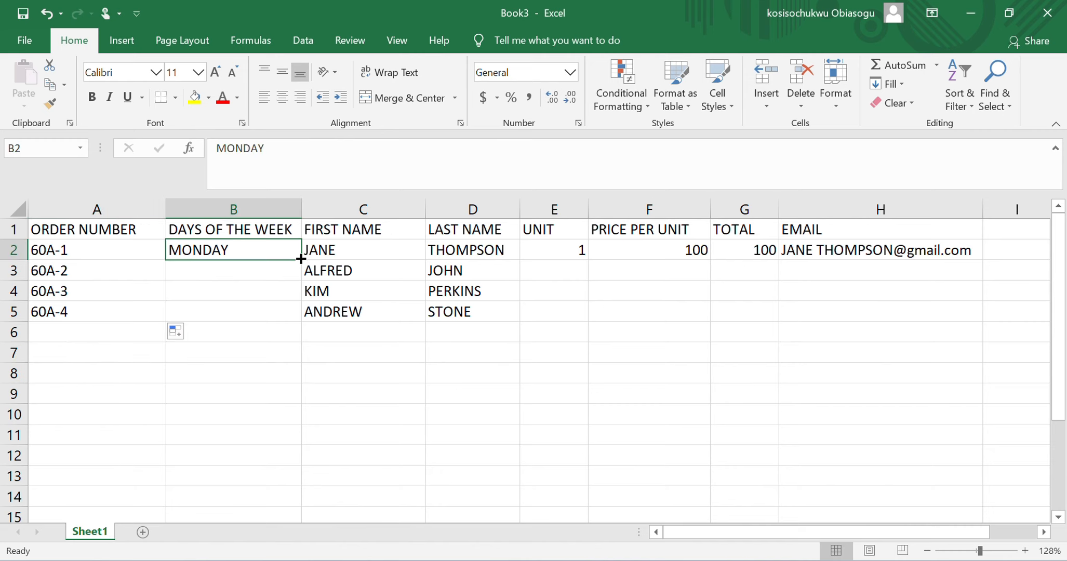
drag(301, 259, 304, 317)
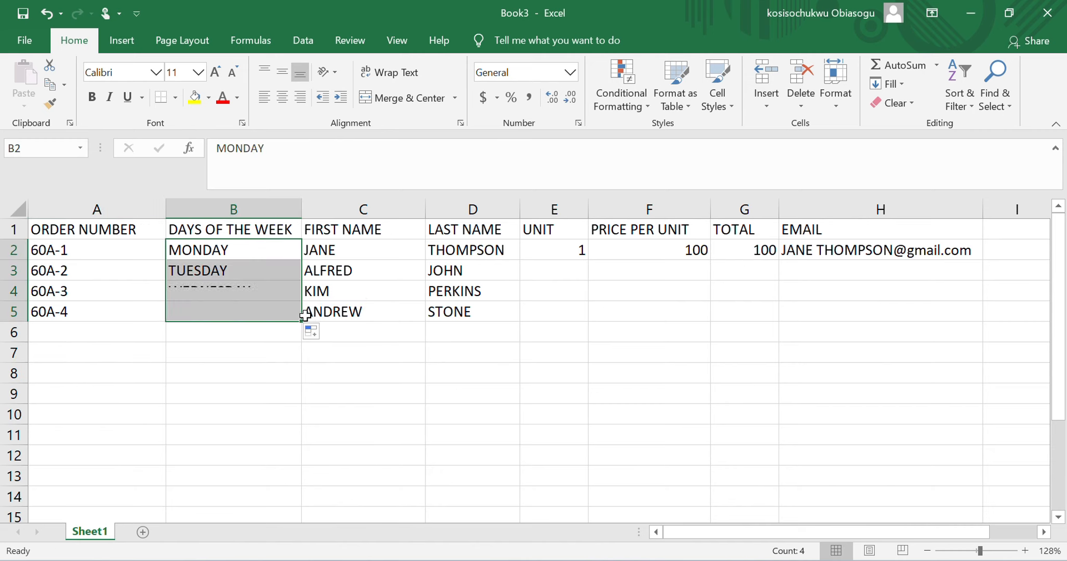
click(247, 346)
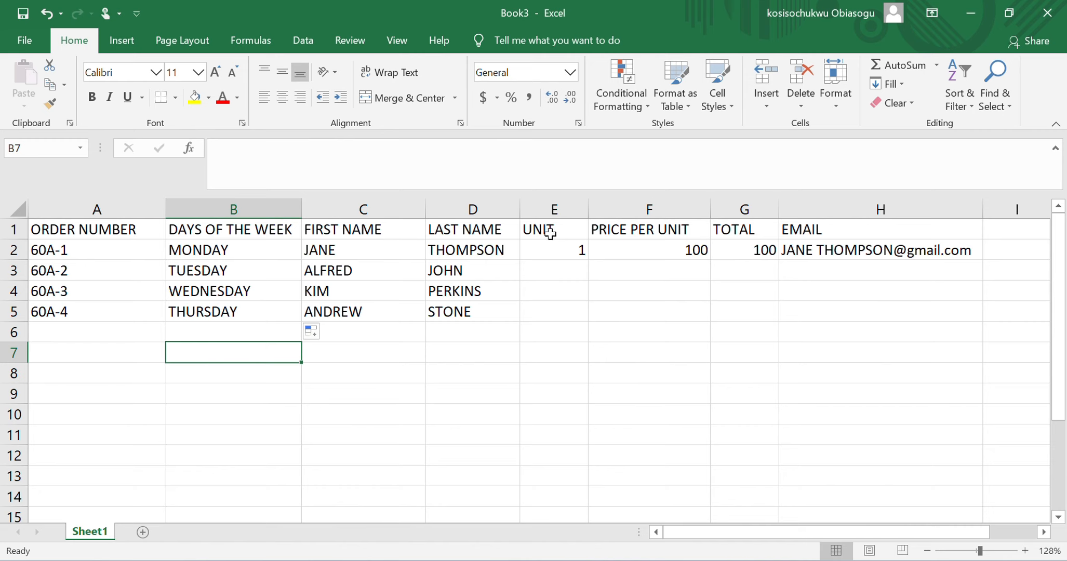
Try copying the unit value 1 and the unit price 100 from row 2 down through row 5, and undo both fills.
click(550, 249)
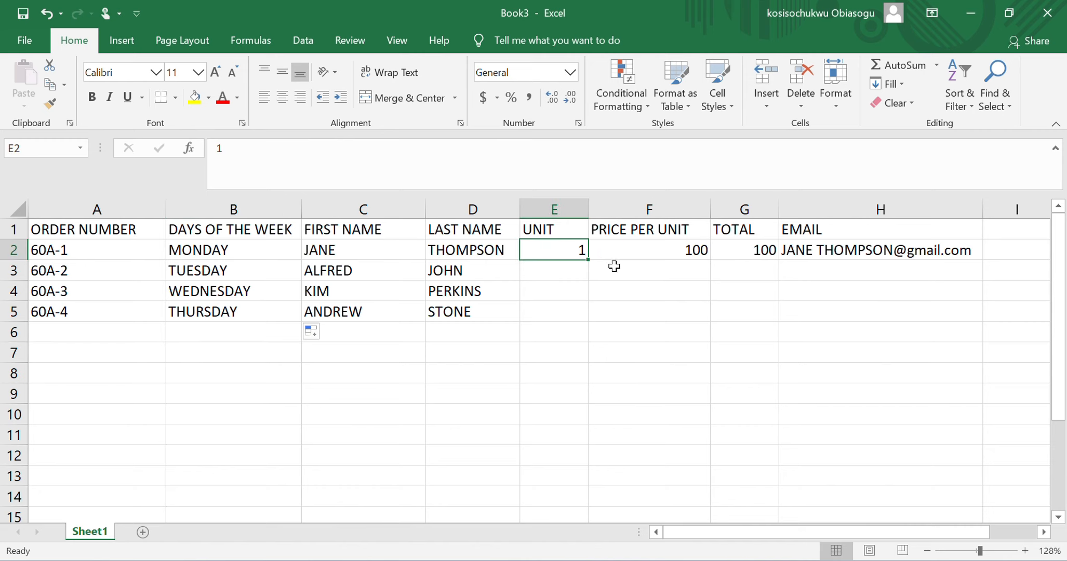
drag(591, 262, 591, 322)
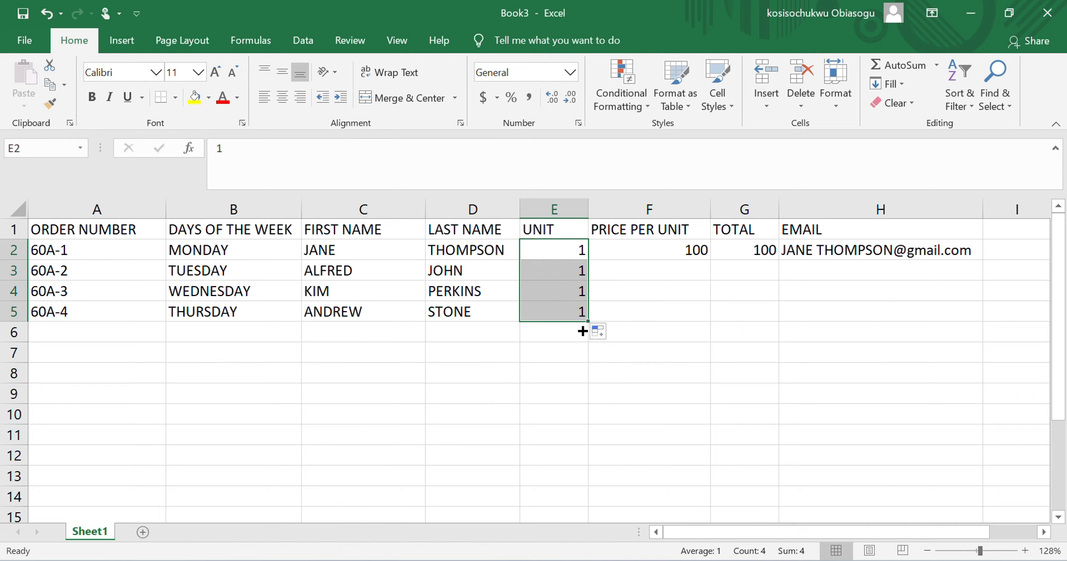
click(540, 374)
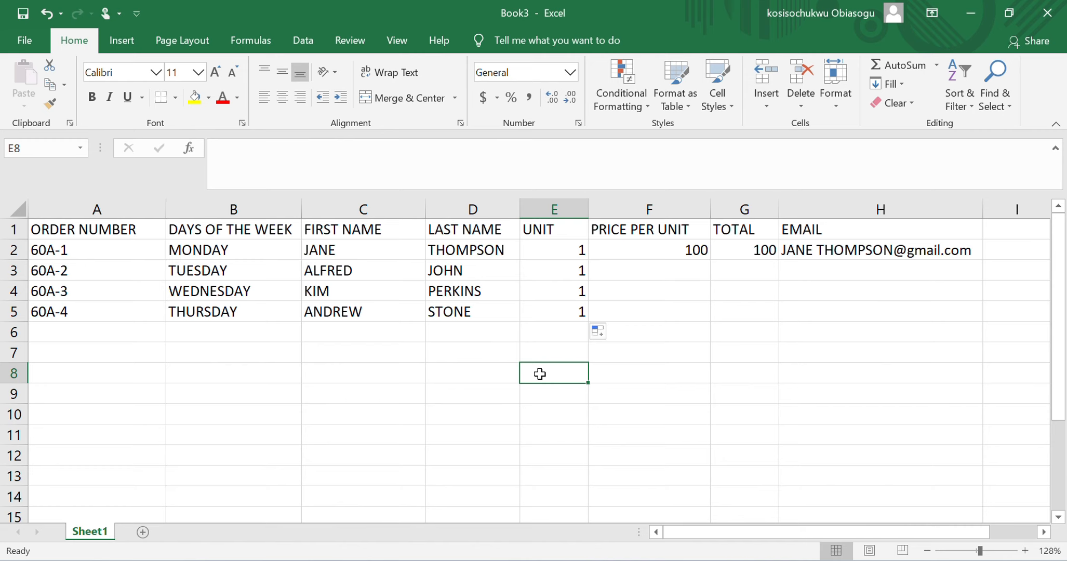
click(659, 257)
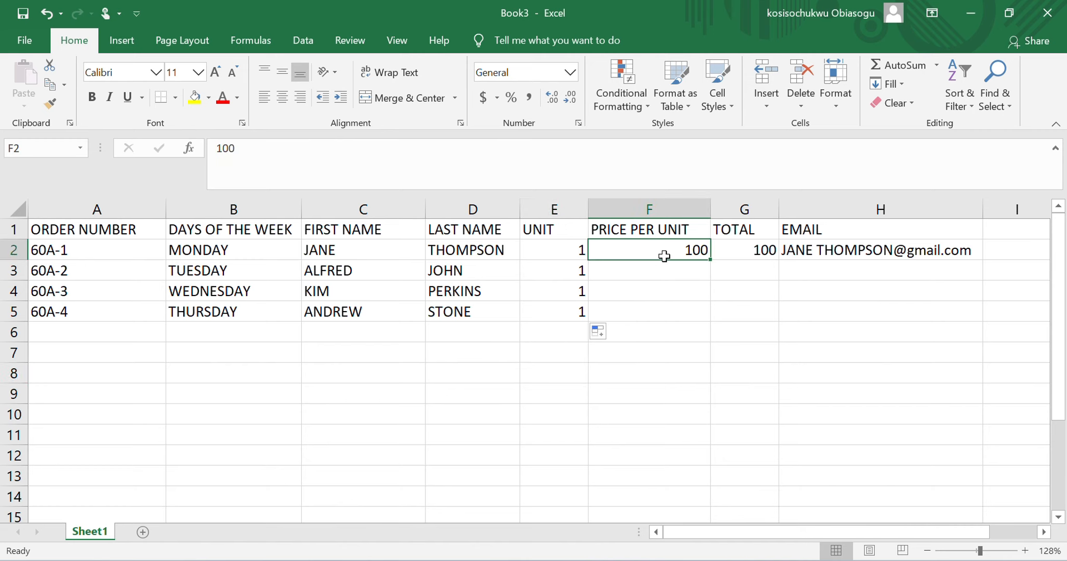
drag(712, 261, 714, 318)
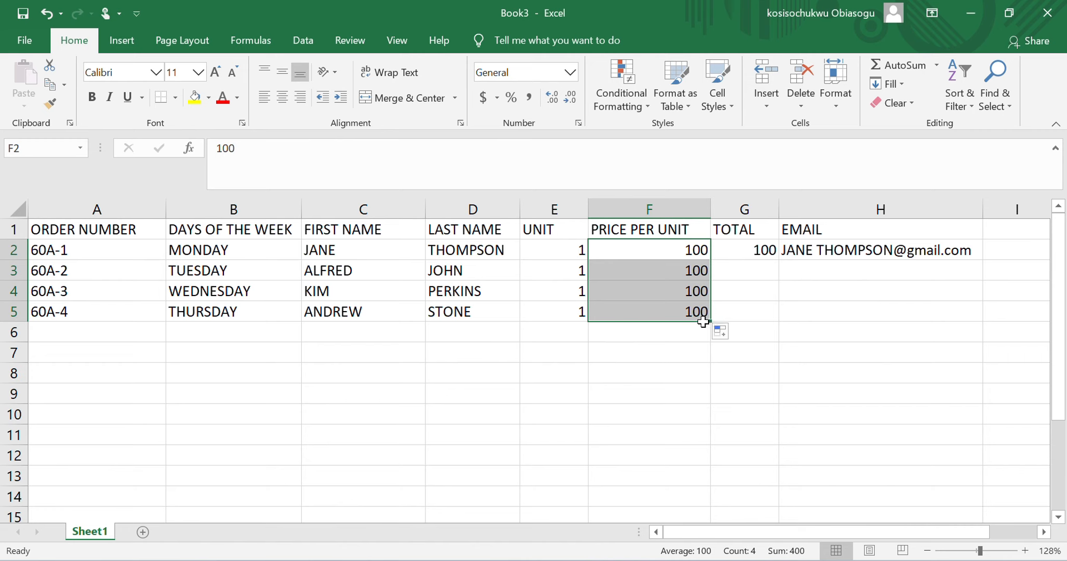
click(47, 22)
click(48, 24)
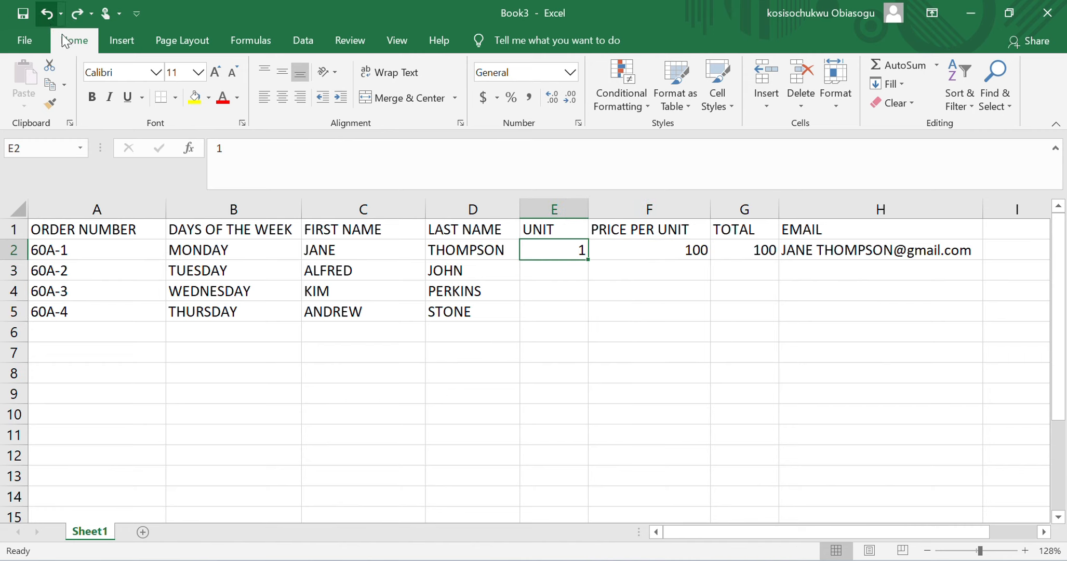
Try filling the first name in C5 down through C9, and undo the fill.
click(339, 310)
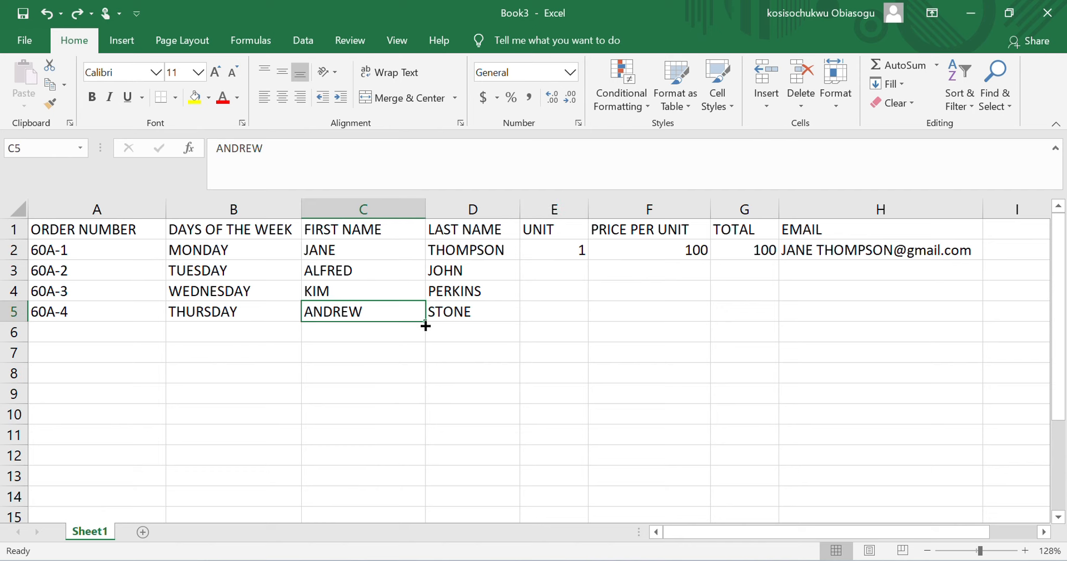
drag(427, 323, 429, 405)
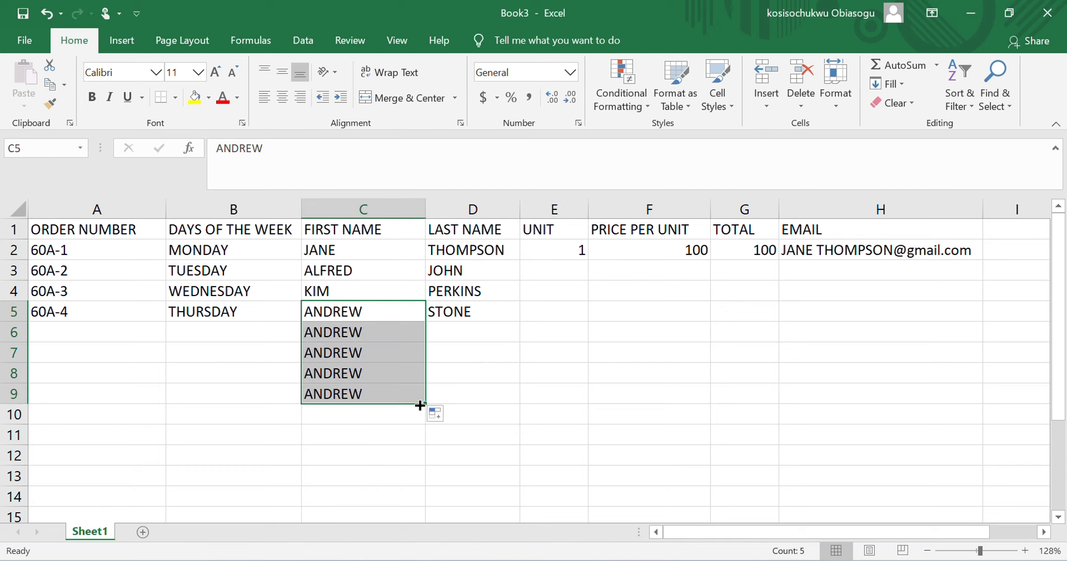
click(47, 14)
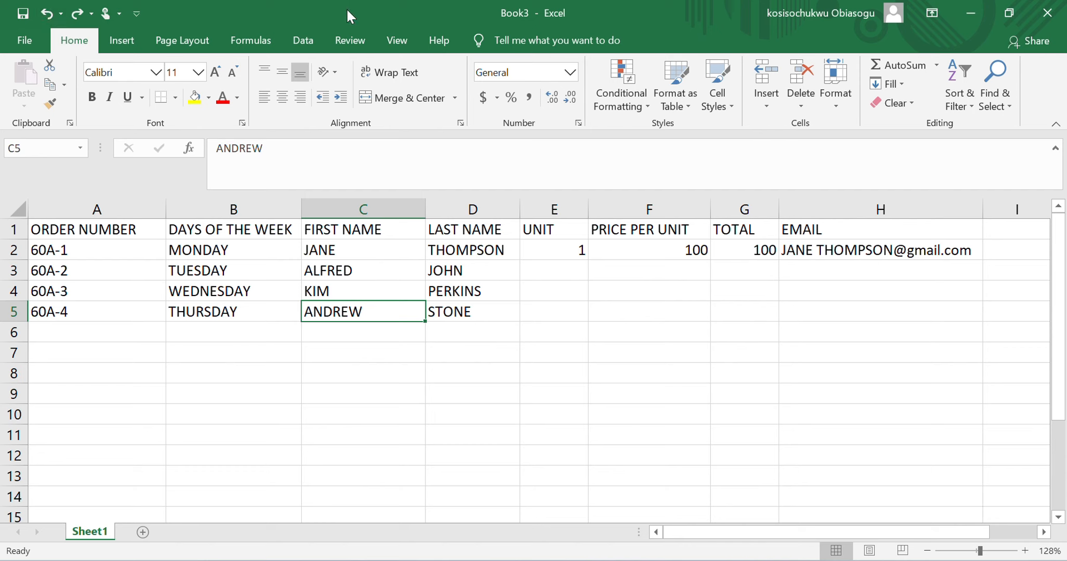
click(459, 160)
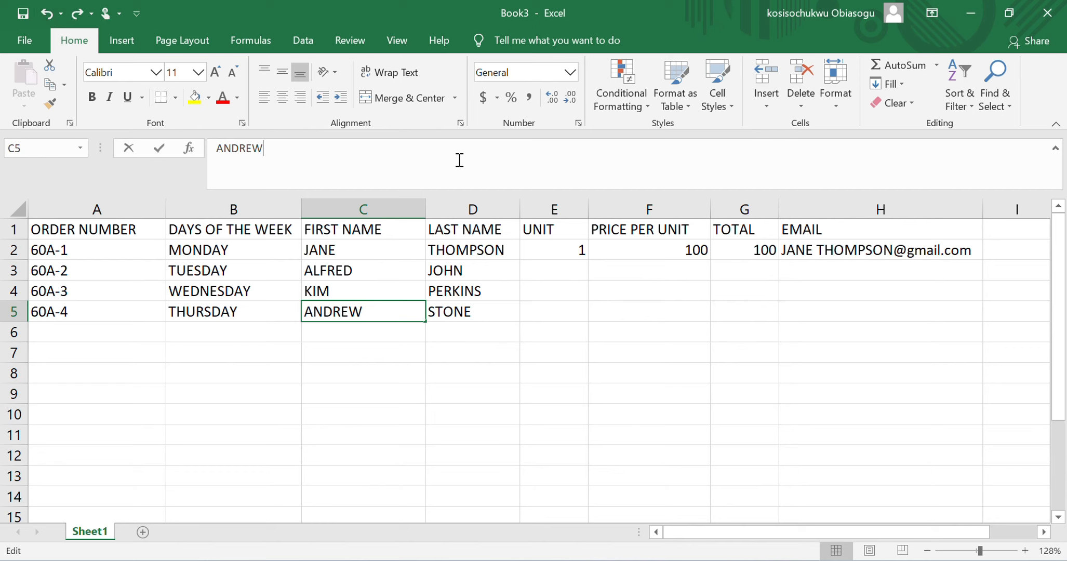
Fill the UNIT column from E2 down through E5 as a series running from 1 to 4.
click(582, 253)
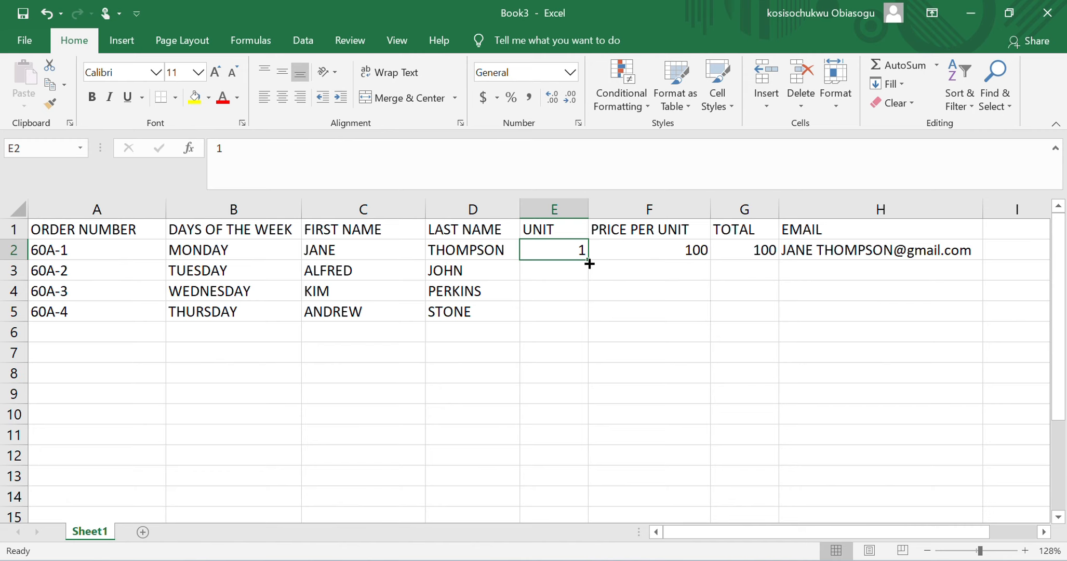
drag(589, 263, 589, 320)
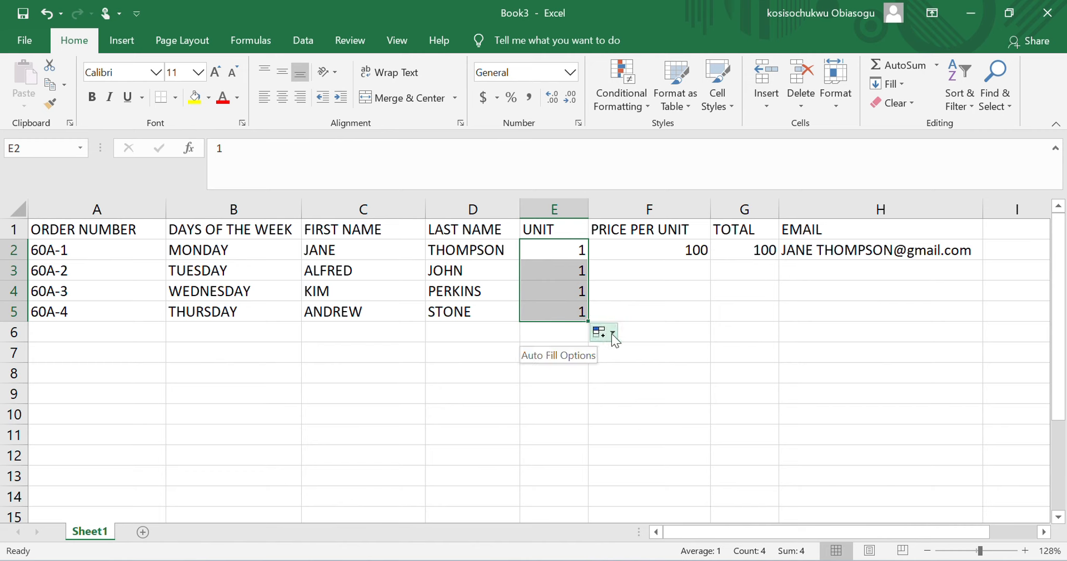
click(611, 333)
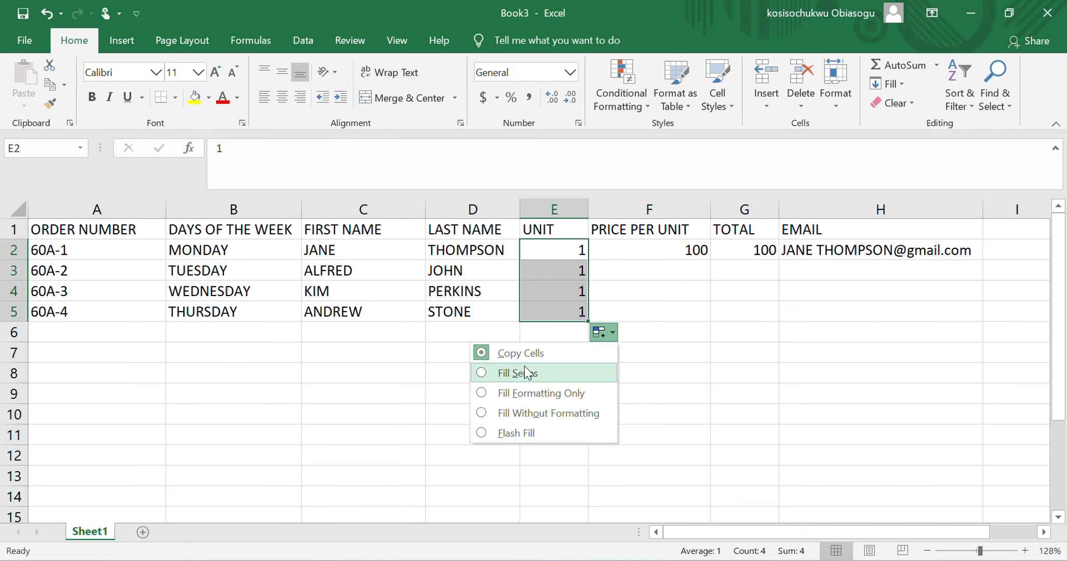
click(483, 374)
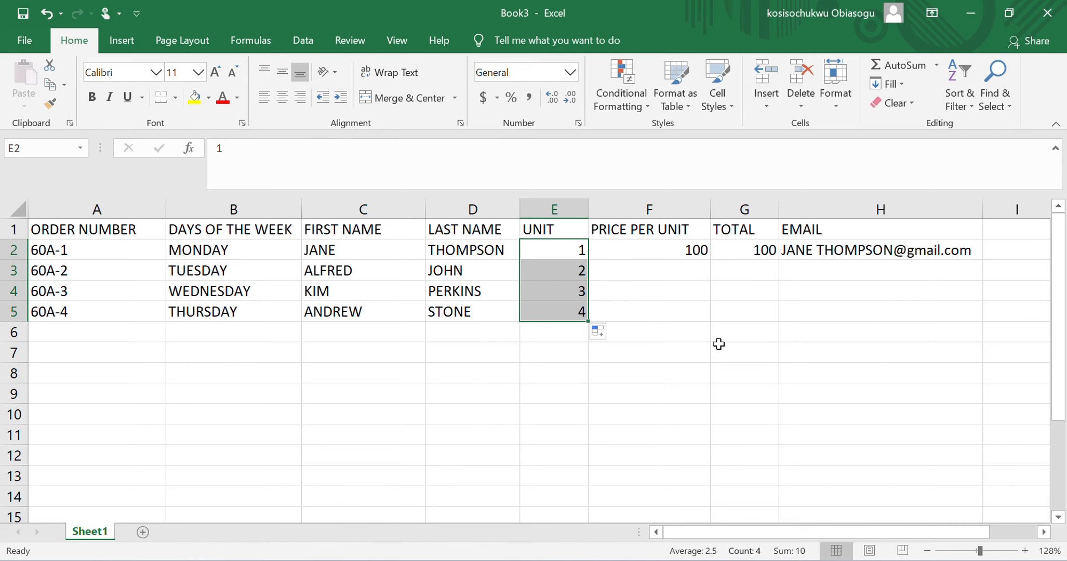
click(720, 348)
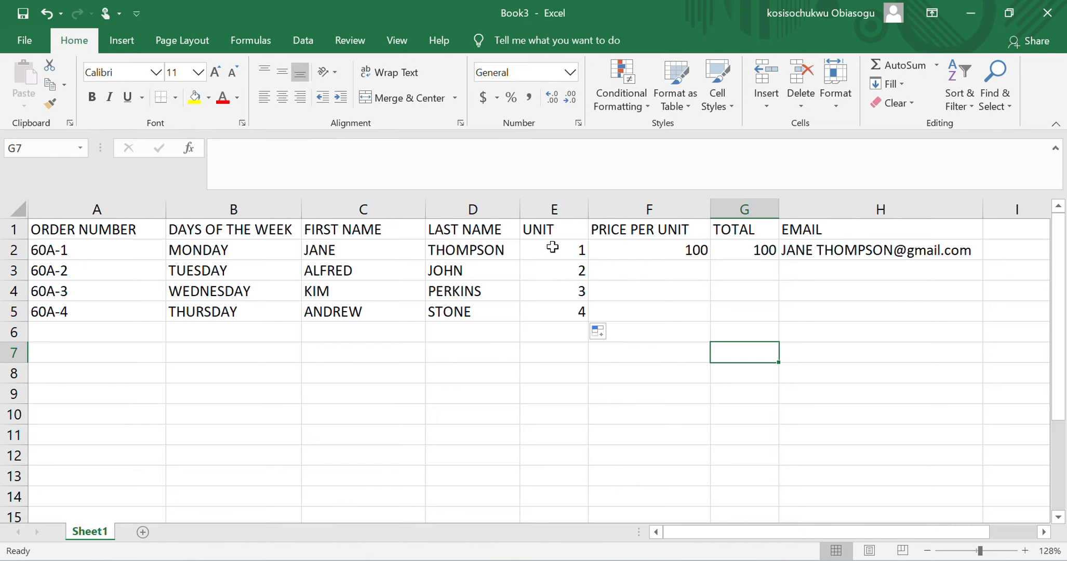
Fill the EMAIL column from H2 down through H5 with Flash Fill so each address follows that row's names.
click(826, 261)
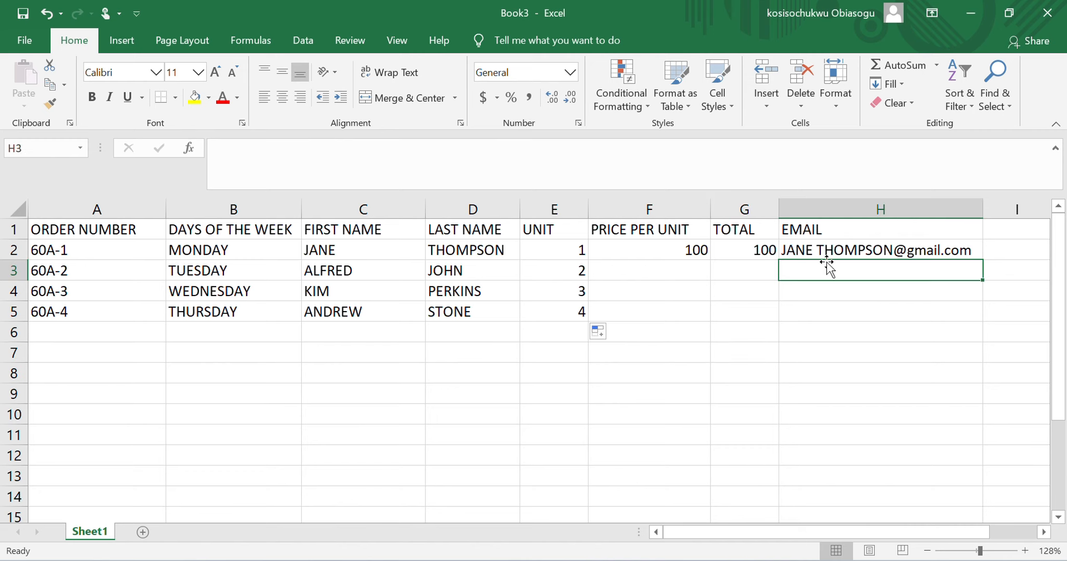
click(829, 254)
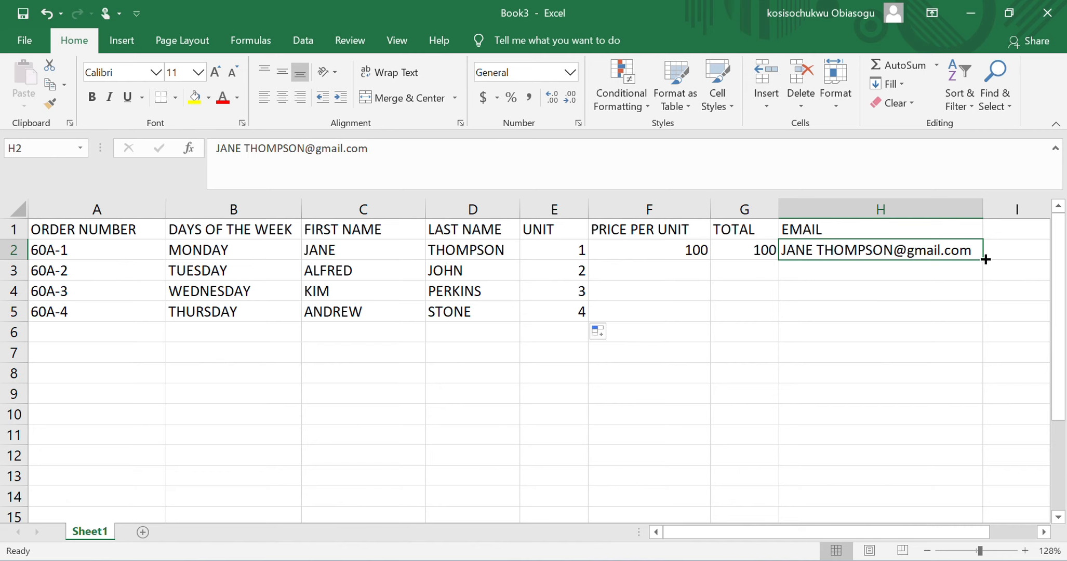
drag(985, 260, 988, 316)
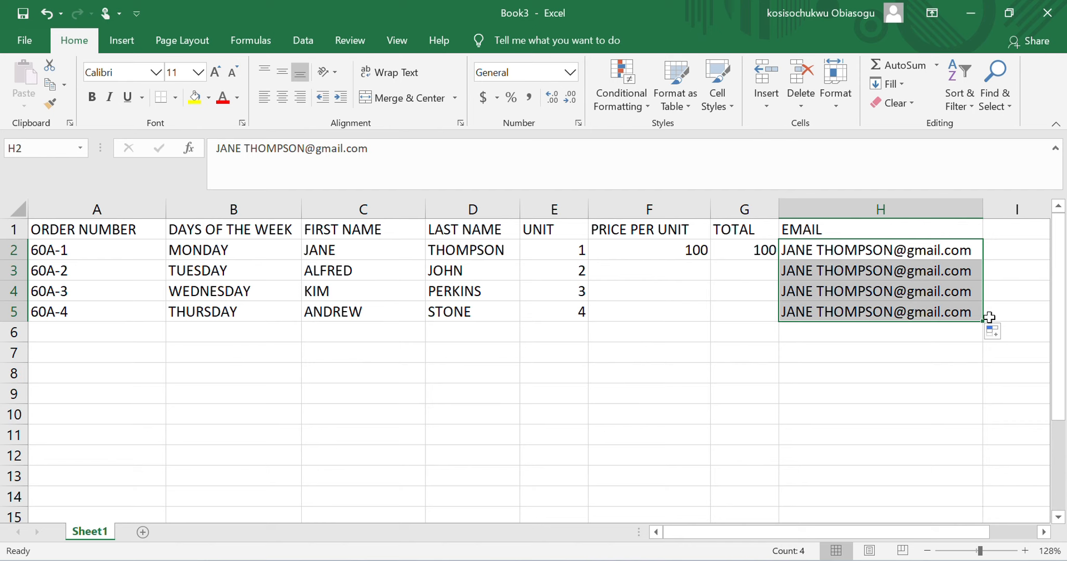
click(1007, 334)
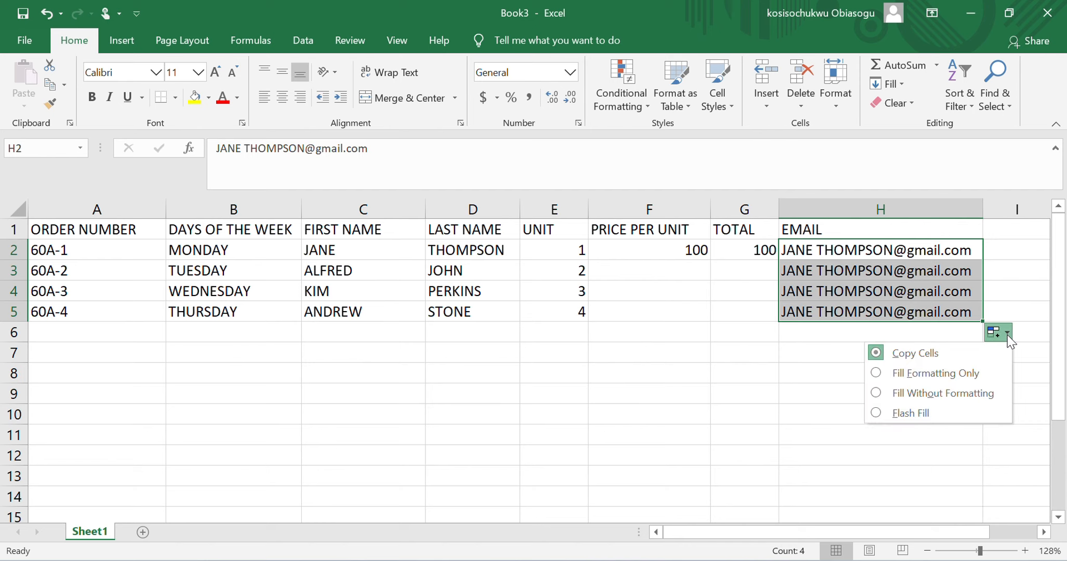
click(879, 414)
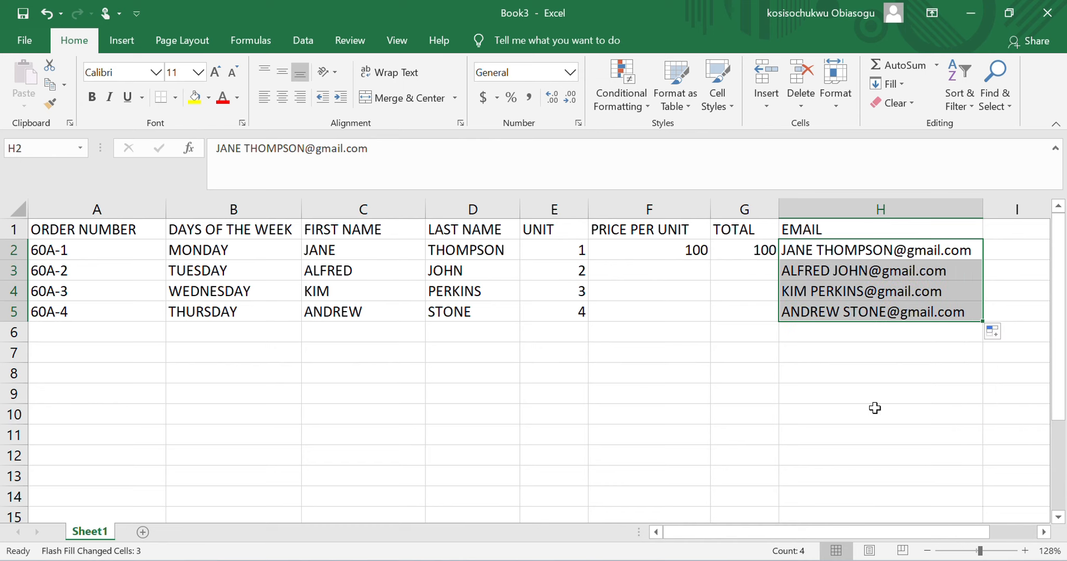
click(797, 353)
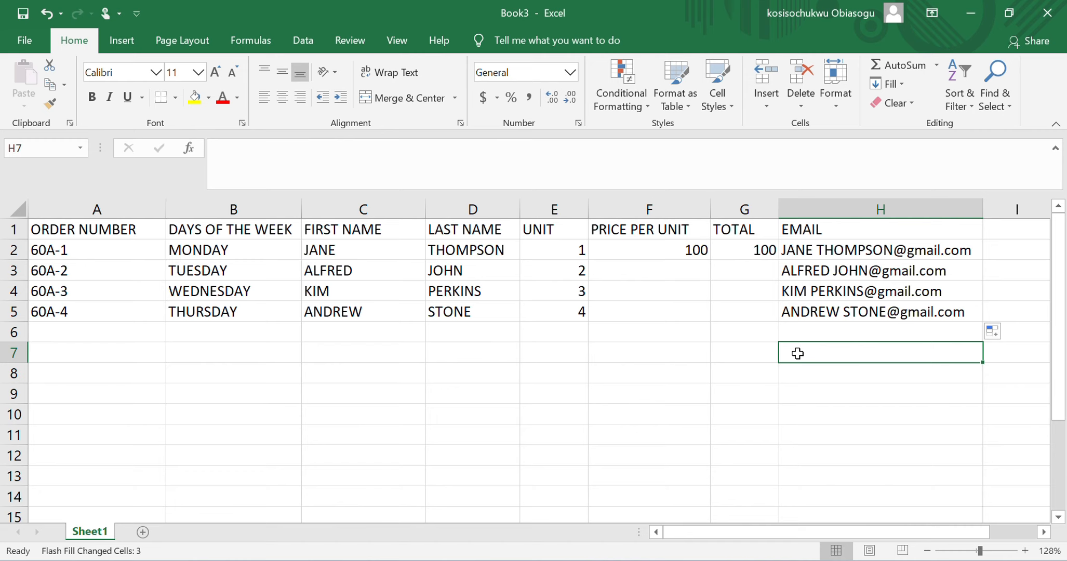
Enter 2 in cell D8 and 4 in cell D9.
click(438, 382)
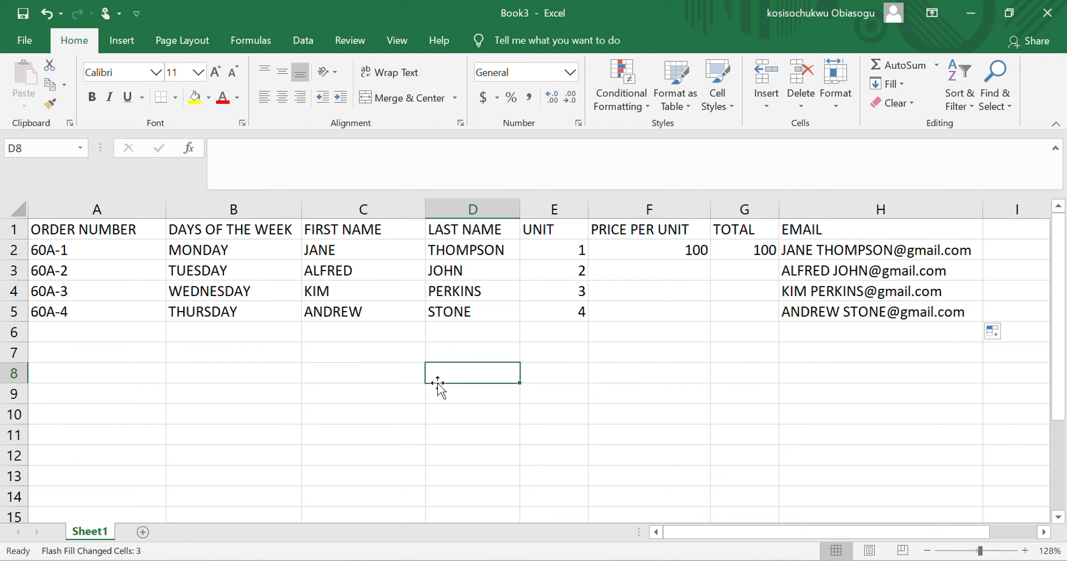
text(2)
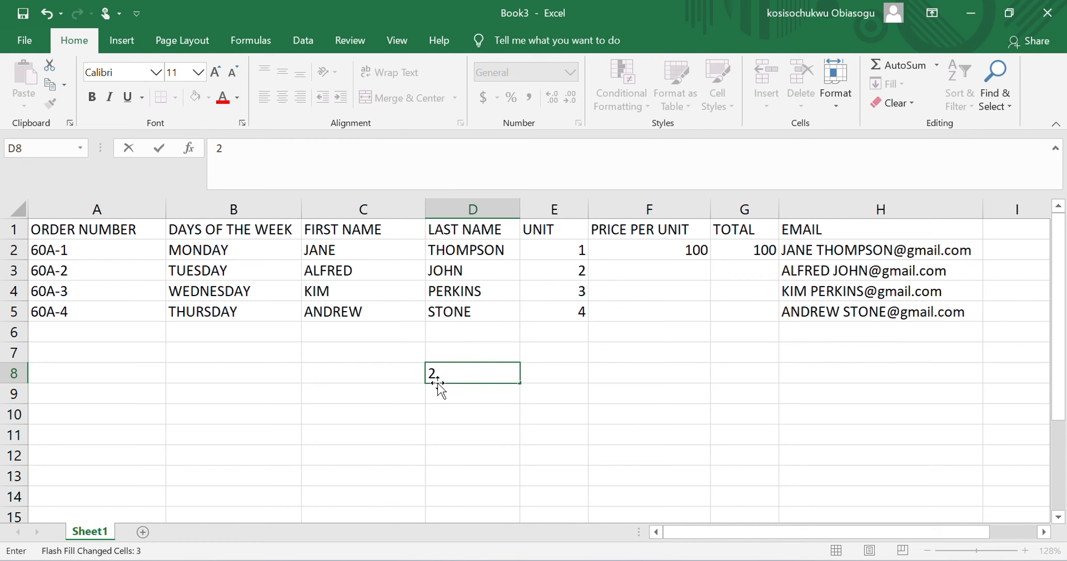
key(Return)
text(4)
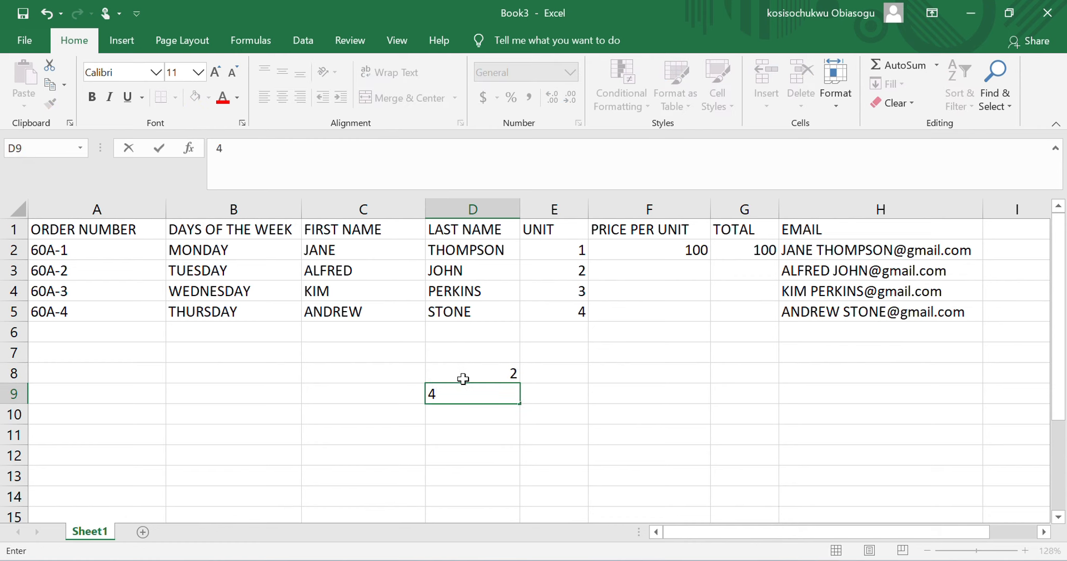
key(Return)
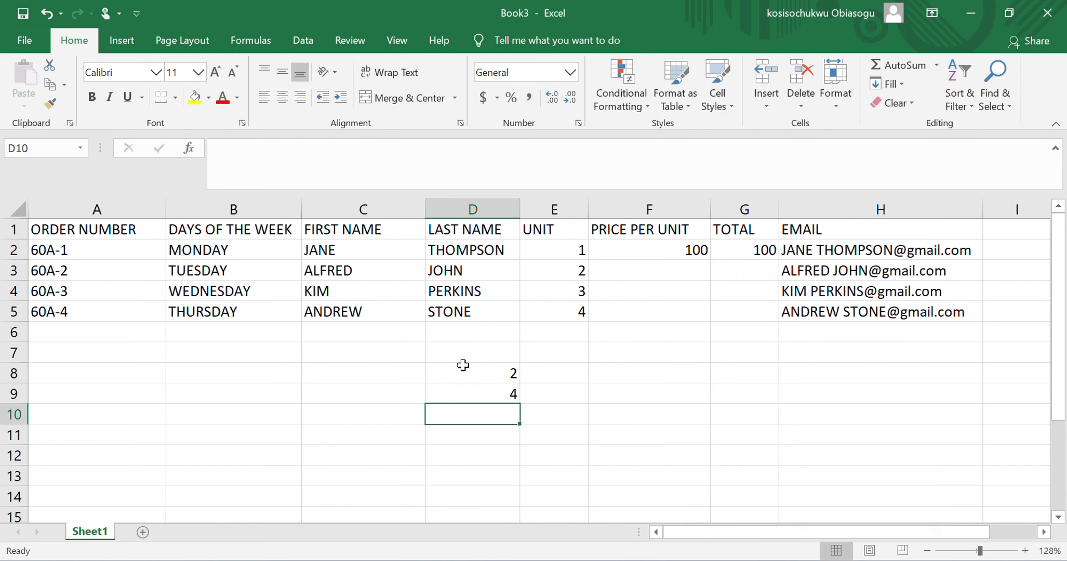
click(422, 366)
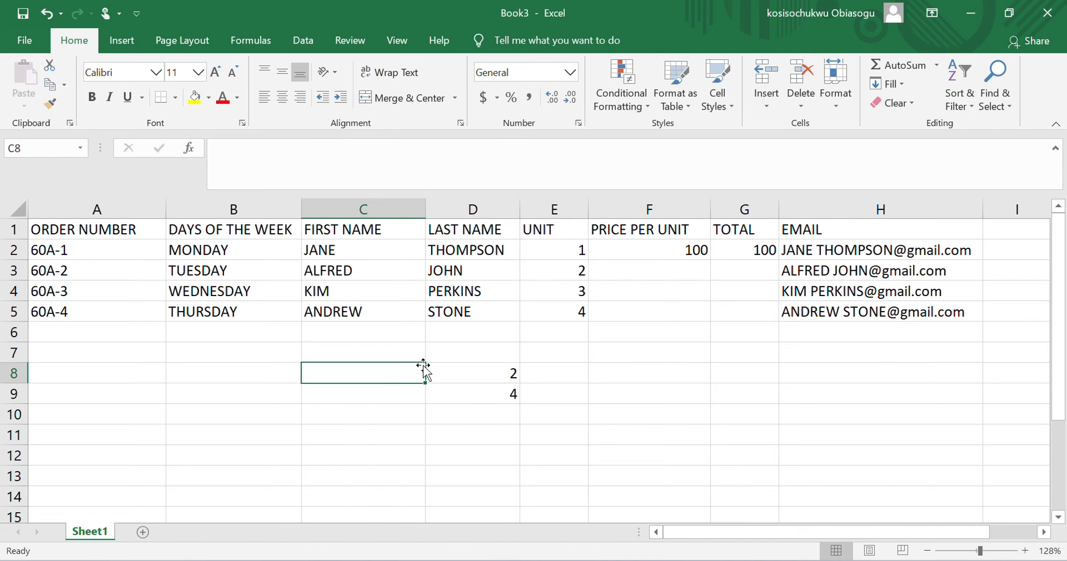
click(432, 360)
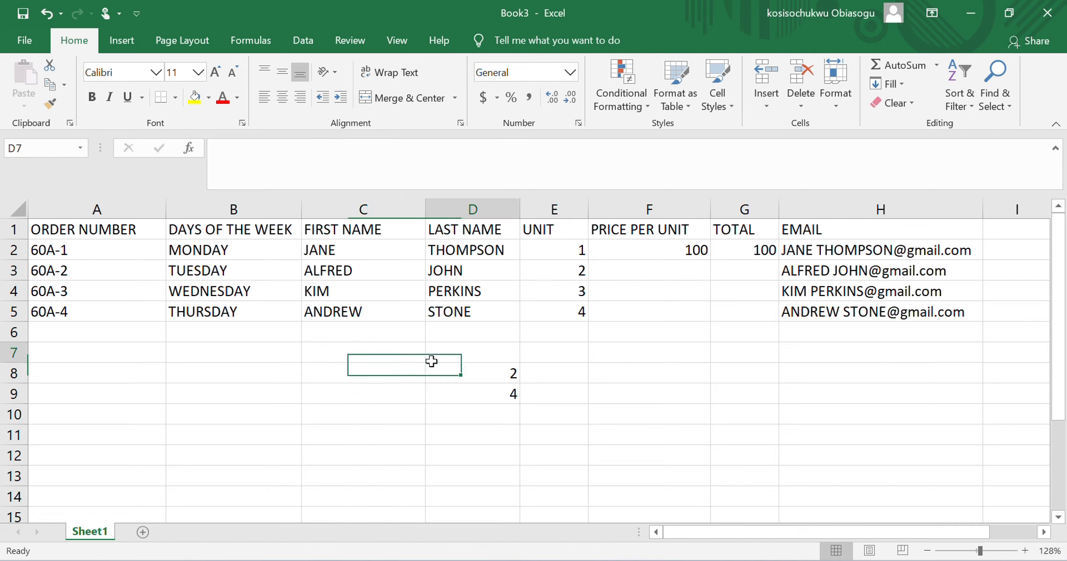
drag(443, 361, 505, 397)
click(400, 392)
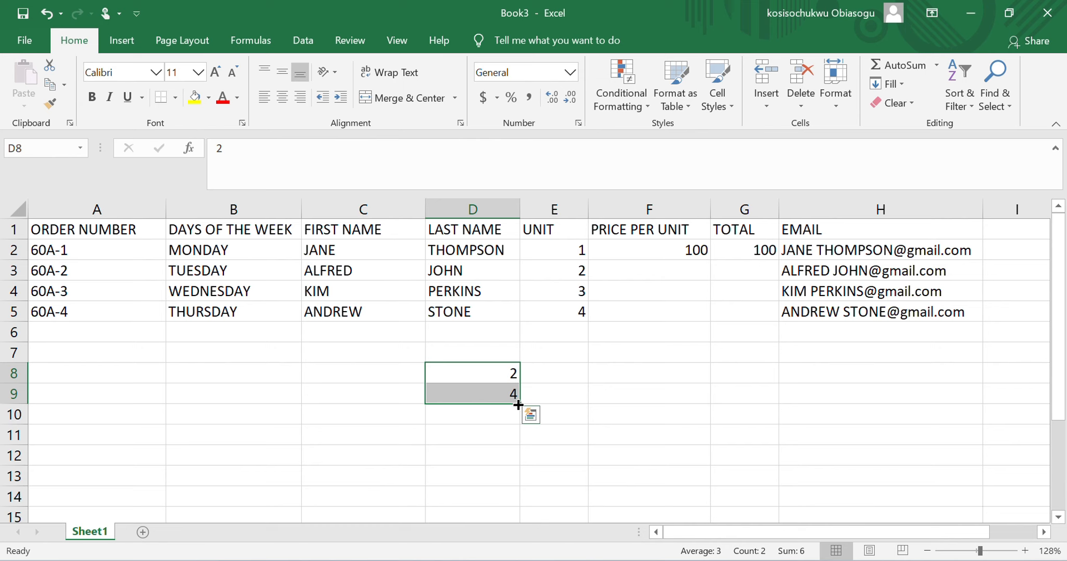
click(531, 415)
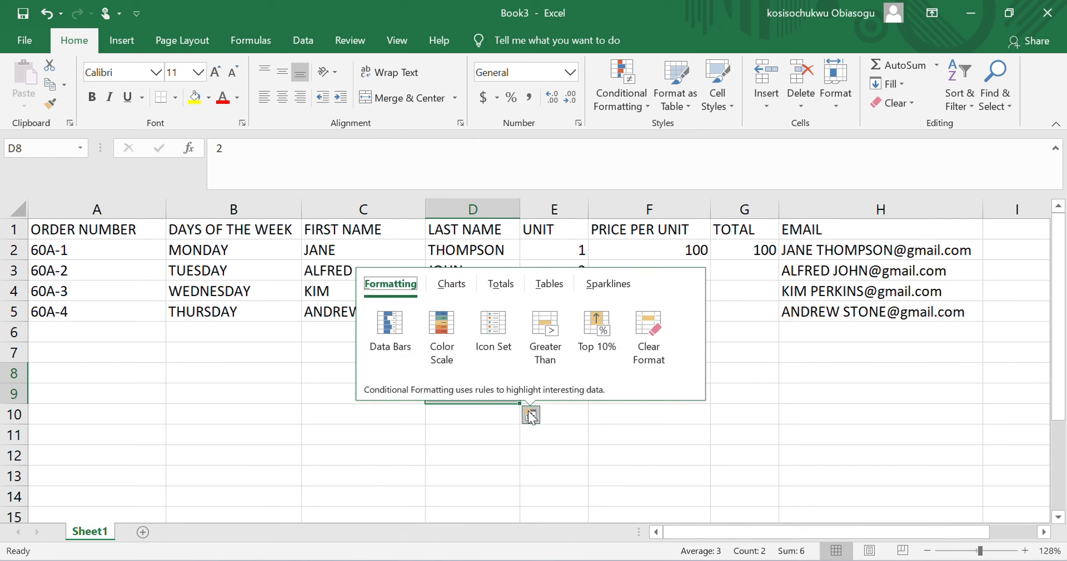
click(457, 434)
click(457, 436)
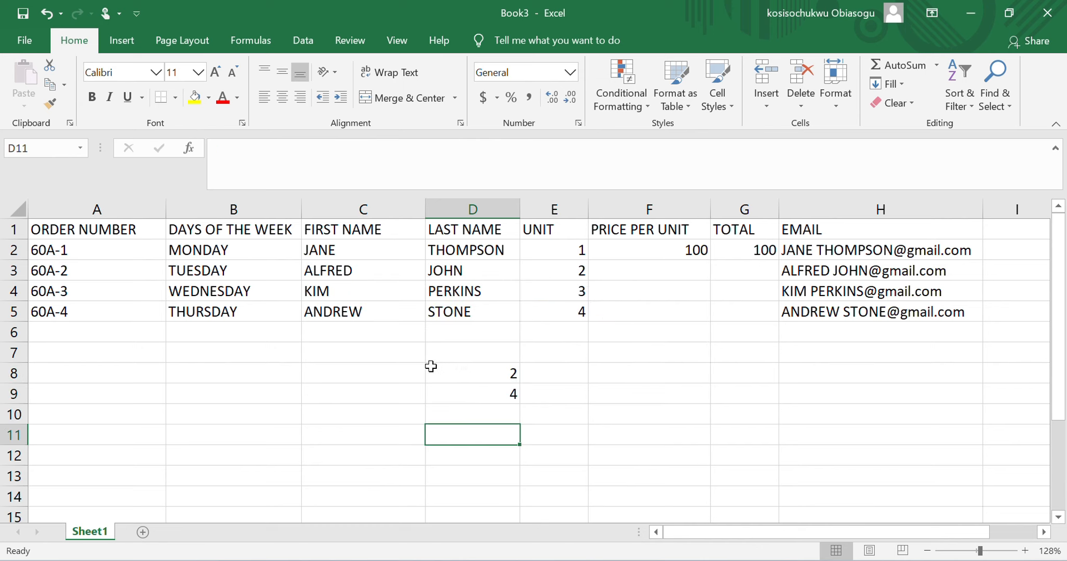
Extend the number pattern in D8:D9 down through D13, and undo the fill.
drag(431, 366, 517, 483)
click(570, 442)
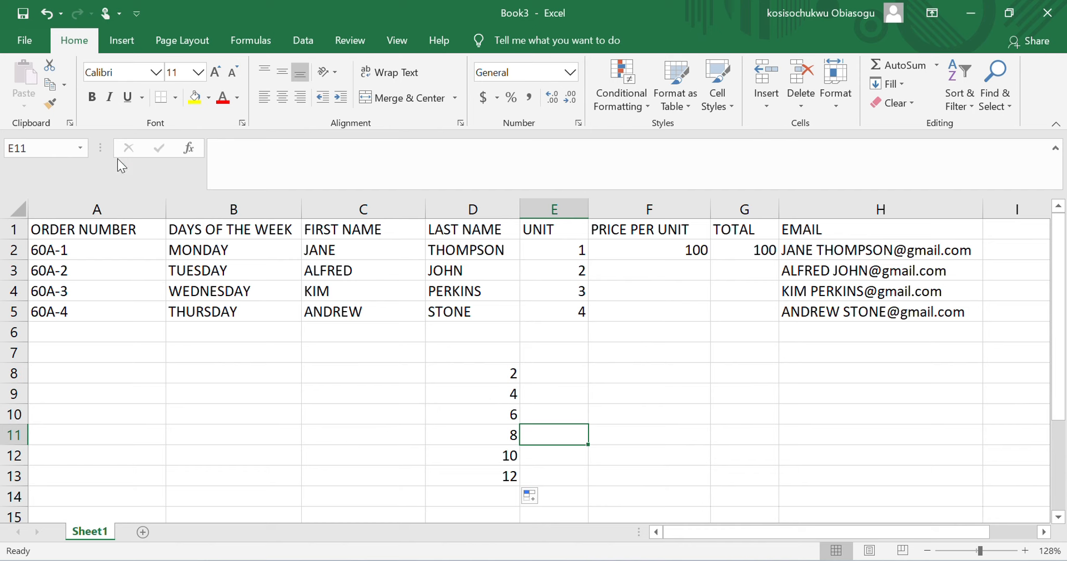
click(46, 13)
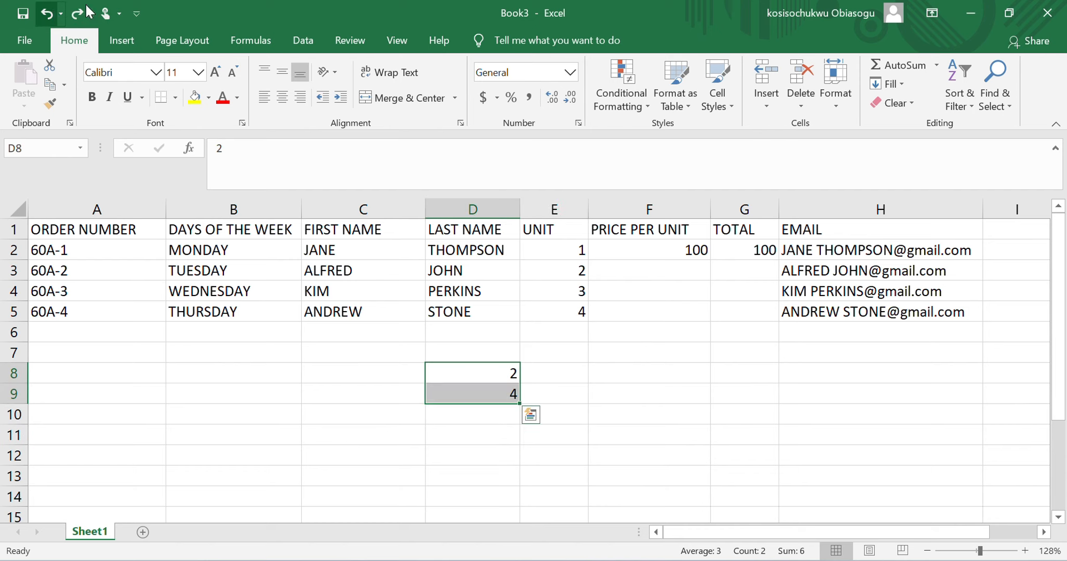